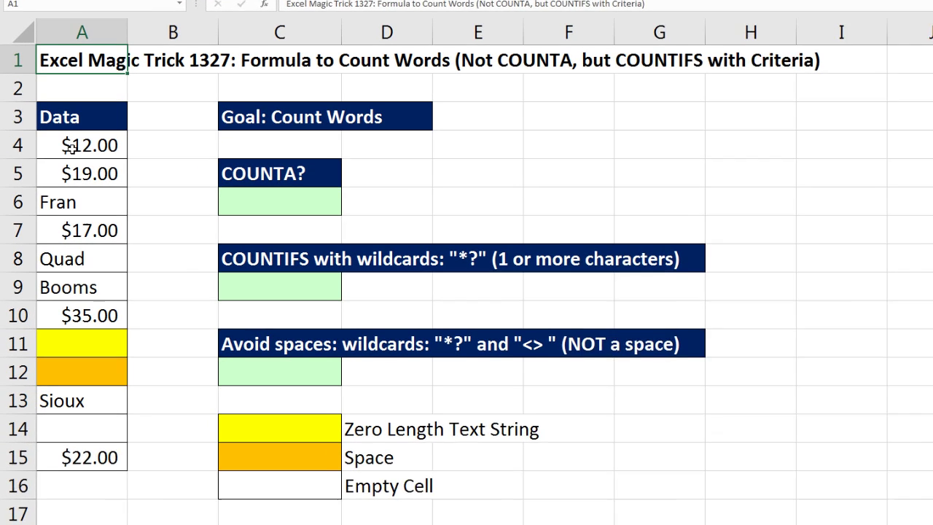
Step: Select the Data values in column A from A4 down to A15
left_click_drag(64, 159, 62, 305)
left_click_drag(82, 339, 88, 474)
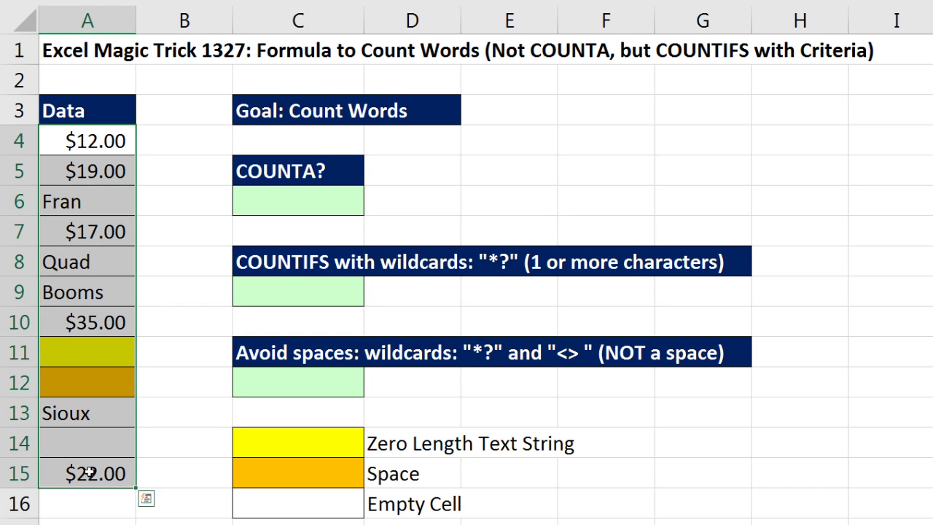
Step: Enter the zero-length formula ="" in yellow cell A11 and a single space in orange A12
left_click(105, 351)
type("=\"\"")
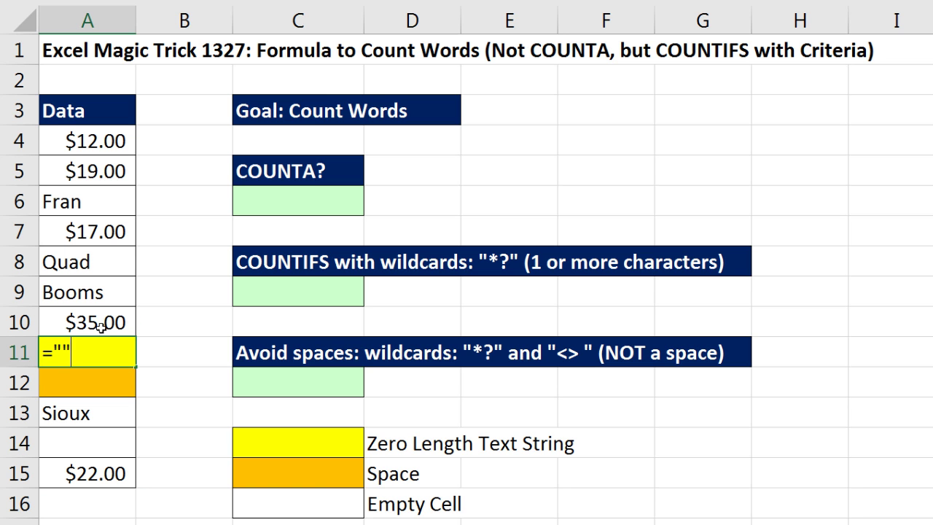
left_click(77, 385)
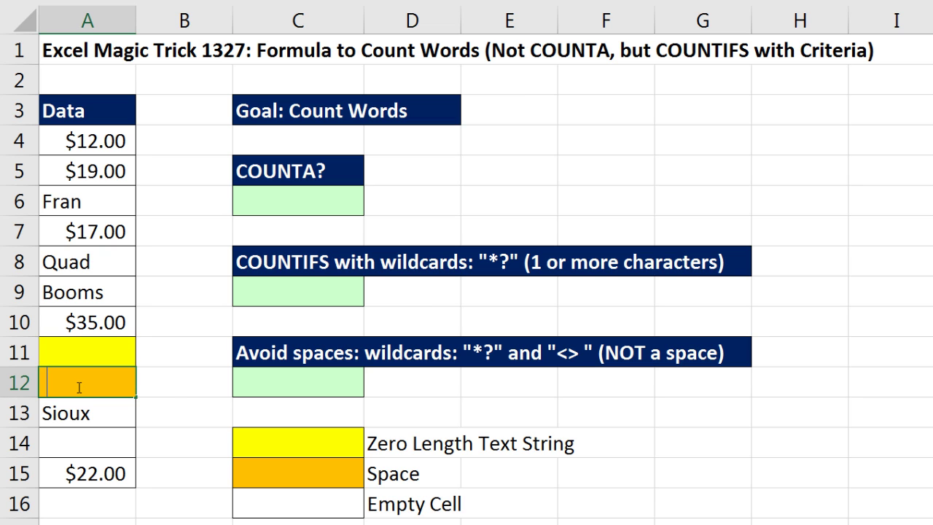
Step: Check with F2 that A11 holds ="" and A12 holds a single space, leaving both unchanged
left_click(106, 355)
key("F2")
key("Escape")
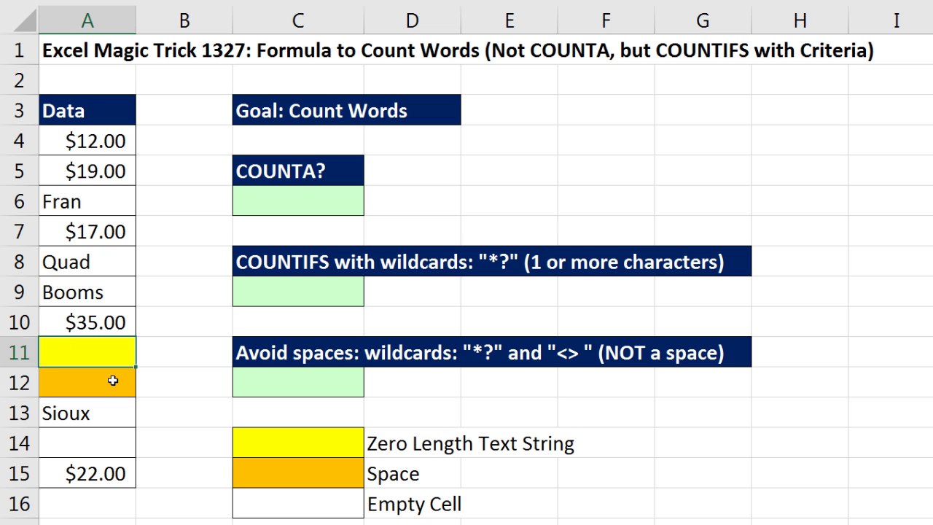
left_click(113, 379)
key("F2")
key("Escape")
Step: Look over A4 ($12.00) and A6 (Fran), then select answer cell C6
left_click(105, 140)
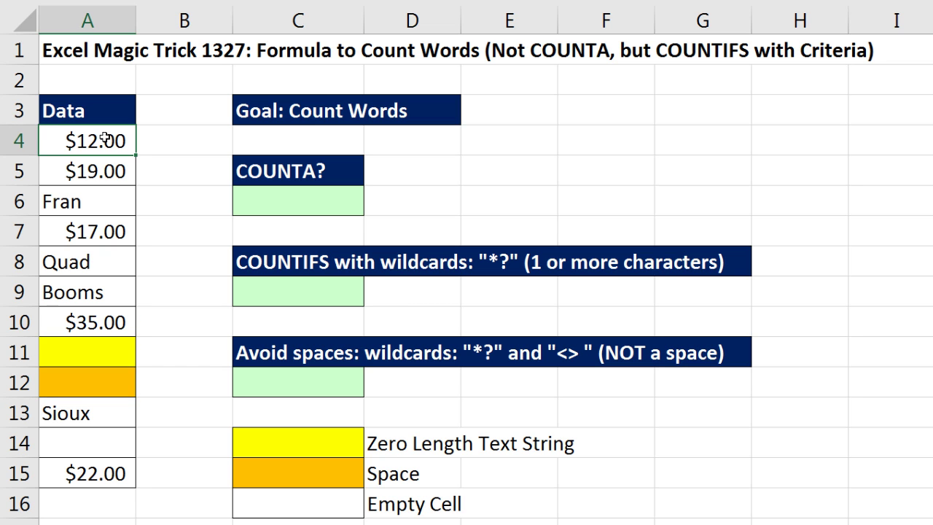
left_click(100, 201)
left_click(284, 202)
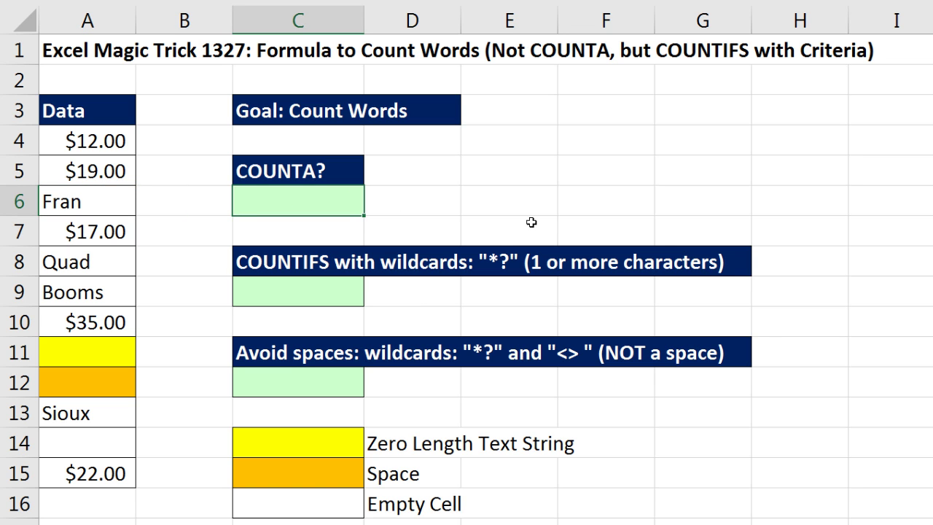
Step: Enter =COUNTA(A4:A15) in C6, which returns 11, and verify the formula
type("=cou")
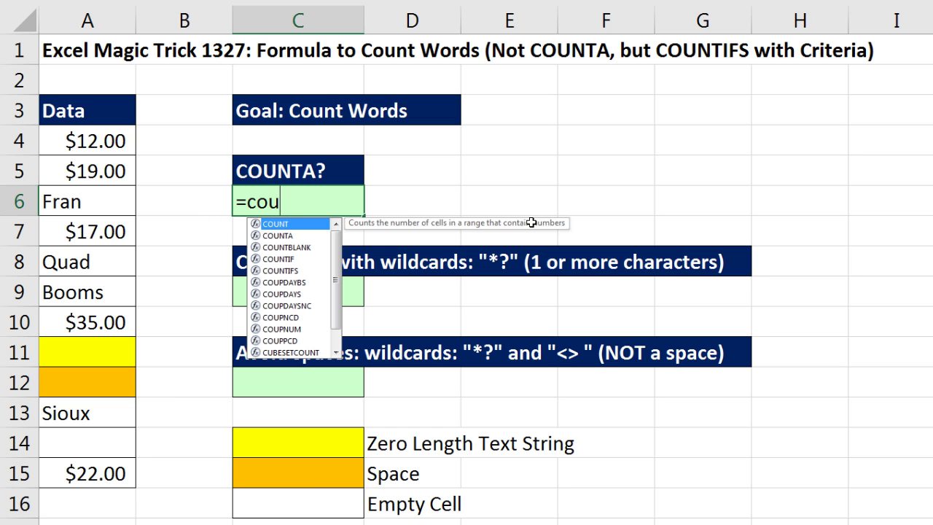
key("Down")
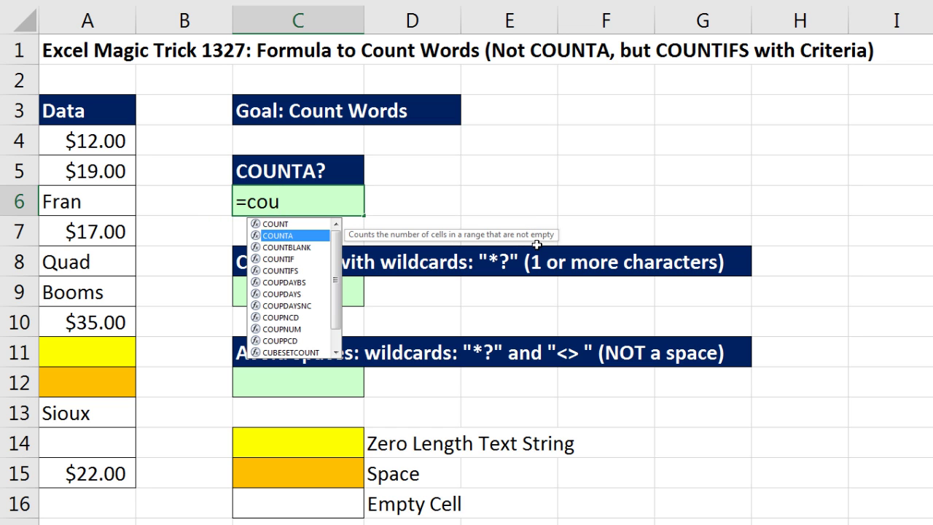
key("Tab")
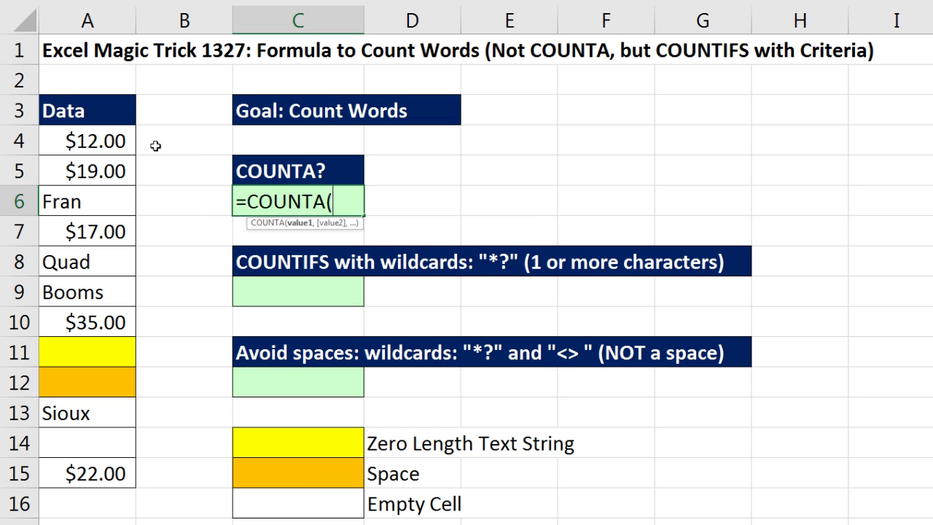
left_click_drag(110, 144, 114, 470)
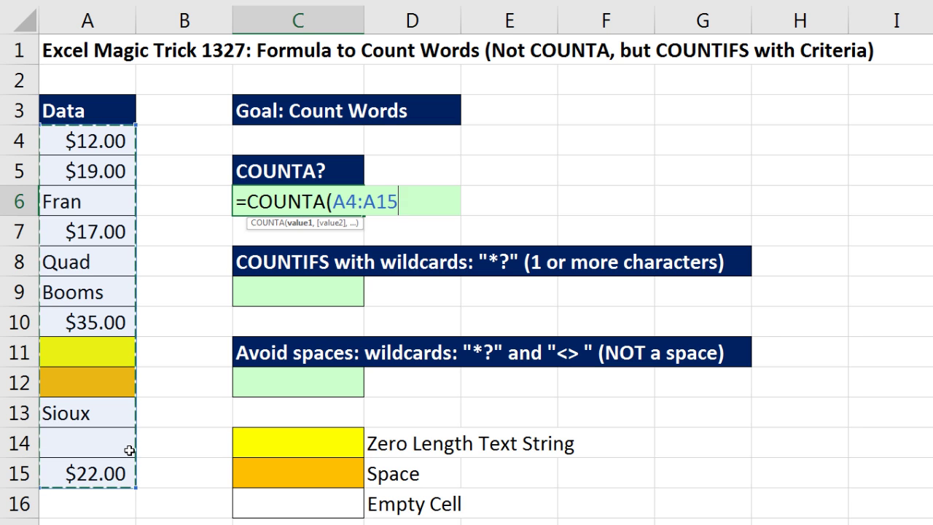
key("Return")
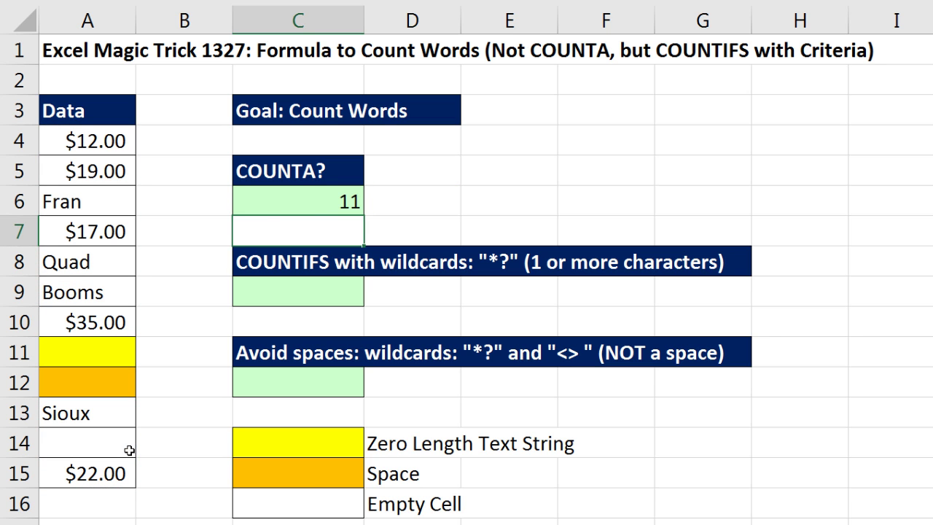
double_click(281, 194)
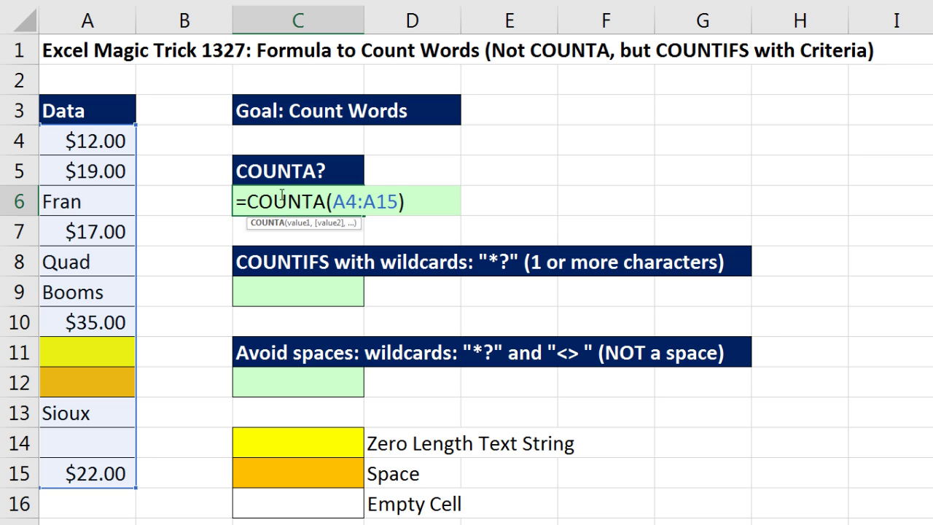
key("Escape")
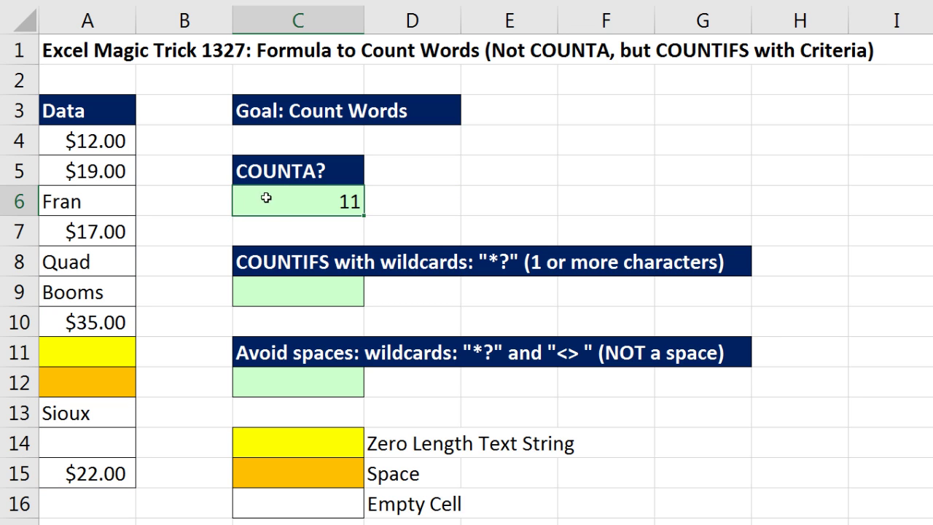
left_click(284, 284)
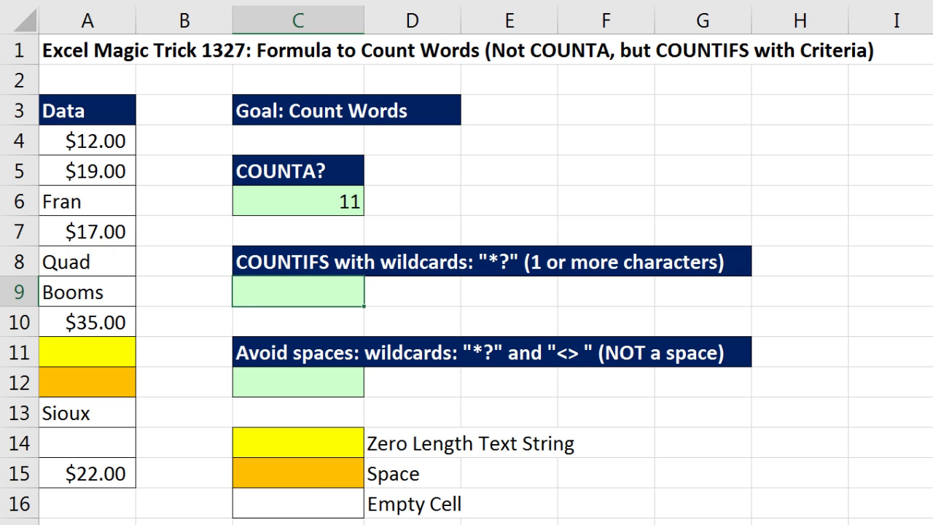
Step: Enter =COUNTIFS(A4:A15,"*") in C9, which returns 6
type("=countifs")
key("Tab")
left_click_drag(83, 142, 114, 470)
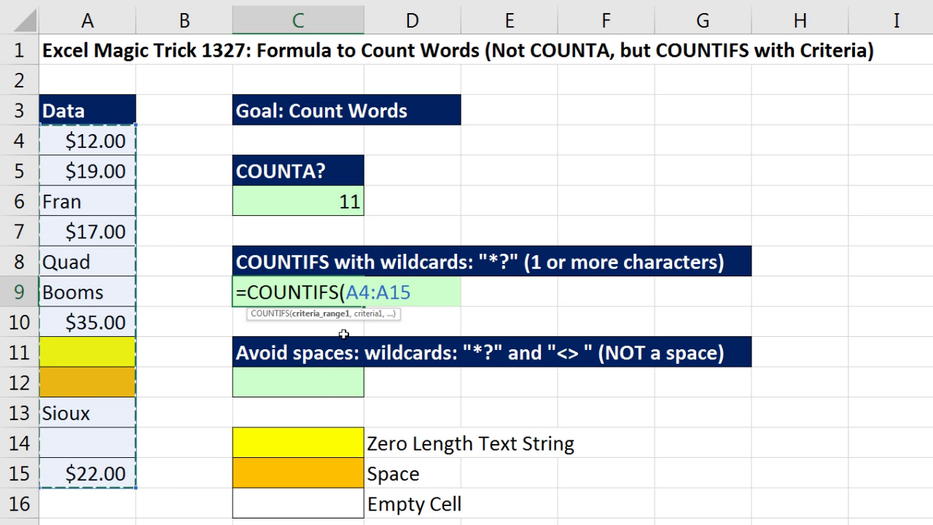
type(",")
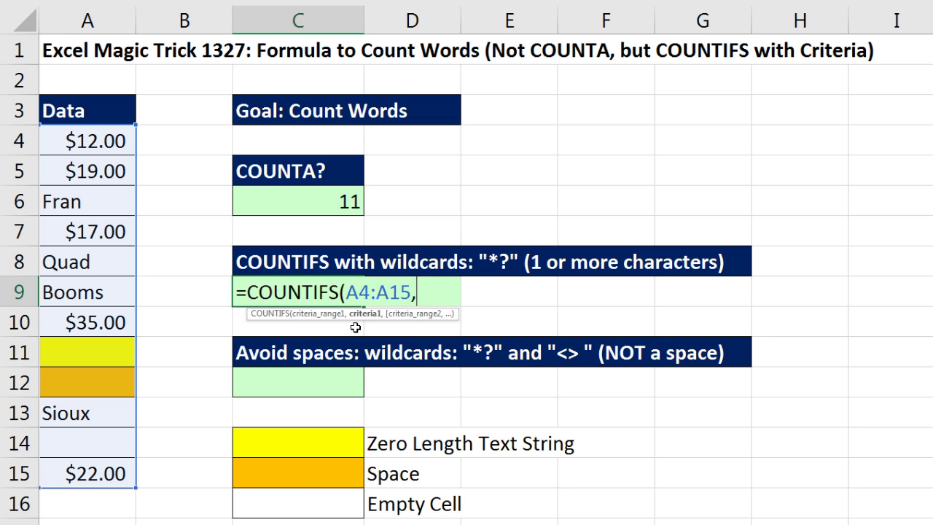
type("\"*")
type(")")
key("Return")
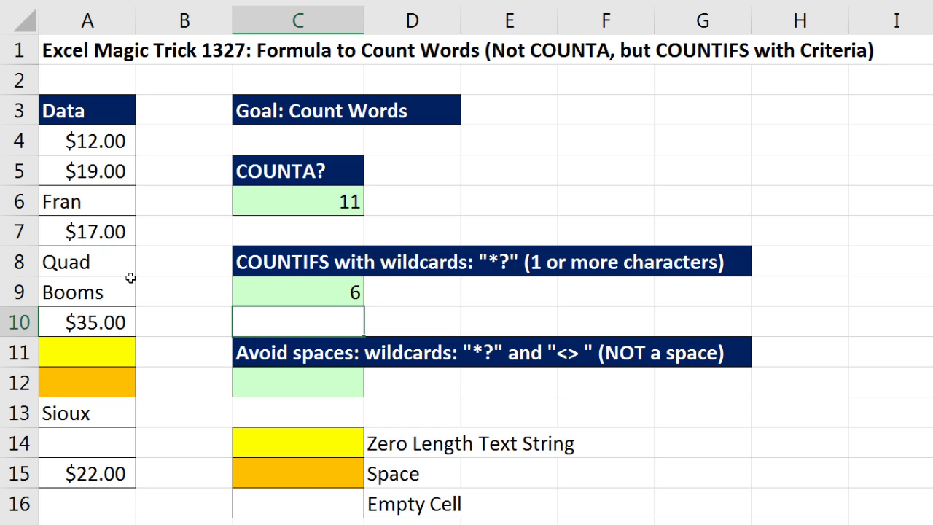
Step: Pick out the text entries Fran, Quad, Booms and the zero-length cell A11
left_click(83, 208)
left_click(91, 263, "ctrl")
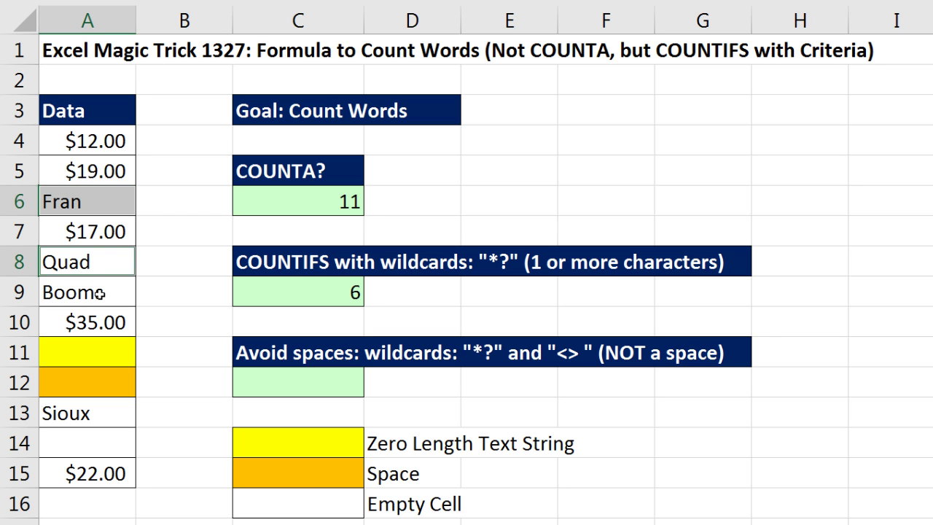
left_click(98, 293, "ctrl")
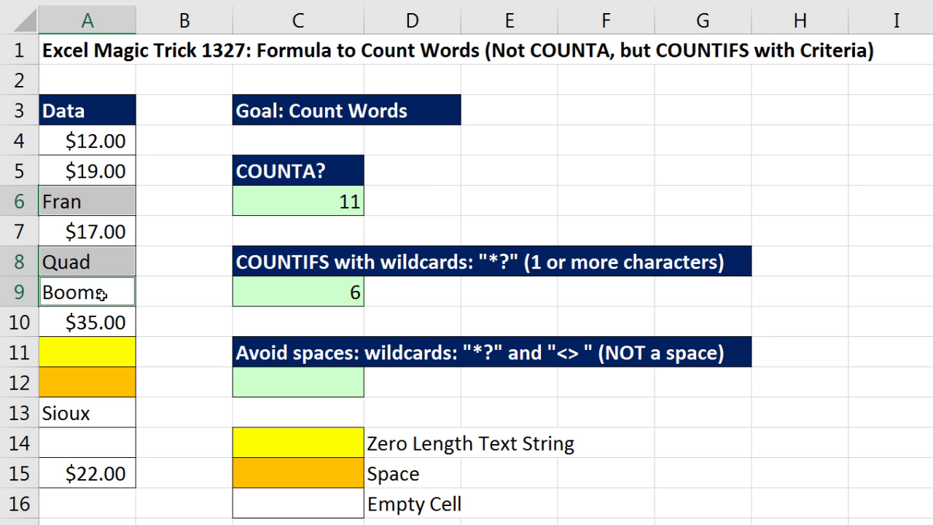
left_click(107, 350, "ctrl")
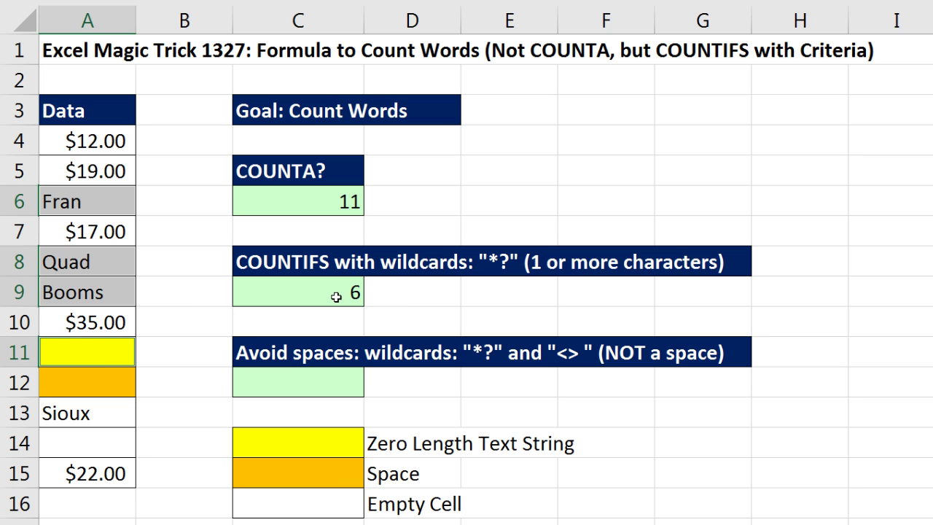
Step: Review C9's formula and cells A12–A14, then edit C9 right after the "*" criterion
double_click(337, 296)
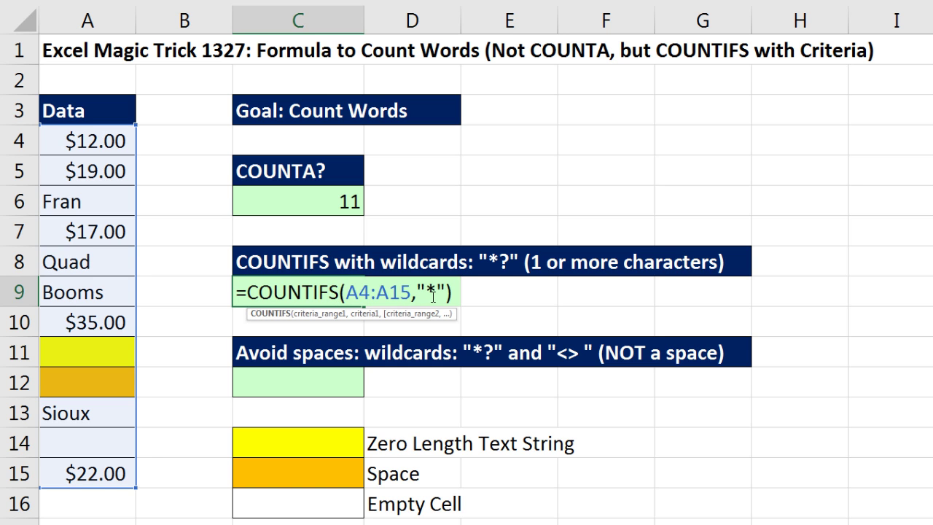
double_click(119, 383)
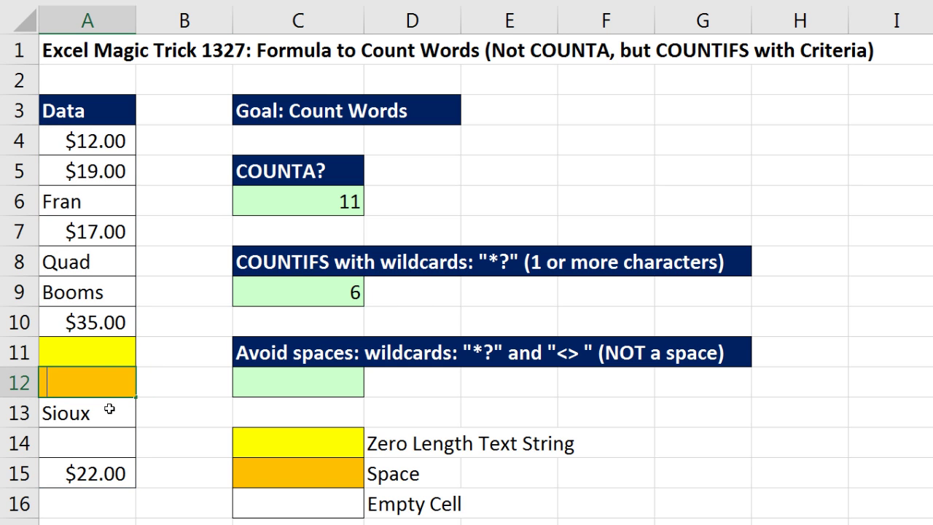
key("Escape")
left_click(109, 415)
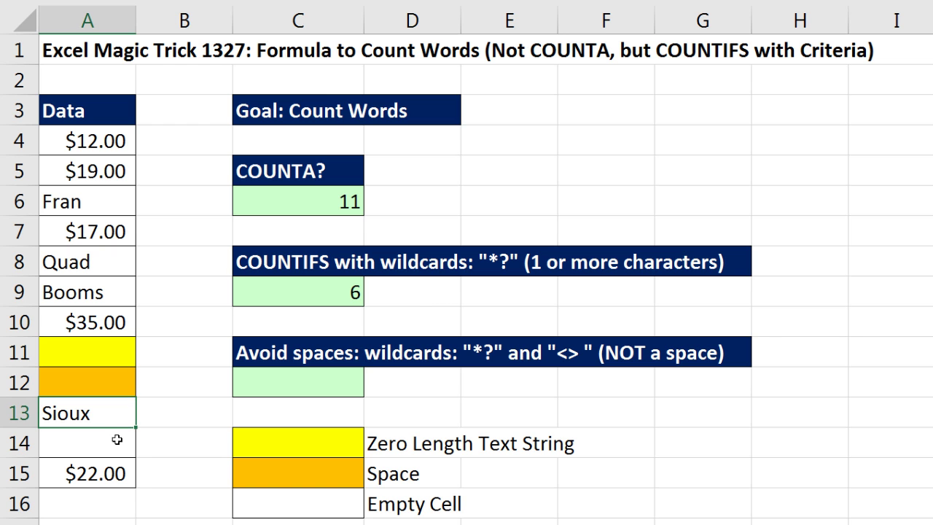
left_click(116, 441)
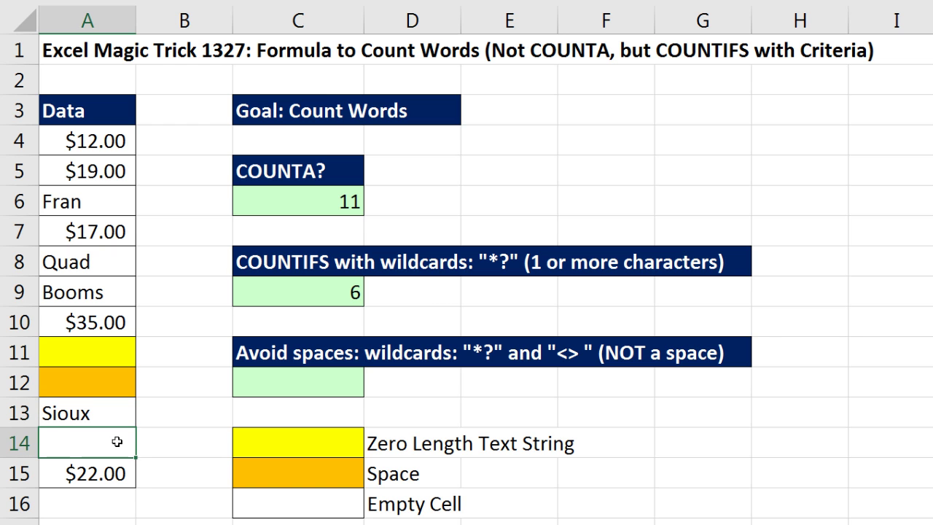
double_click(290, 295)
left_click(436, 292)
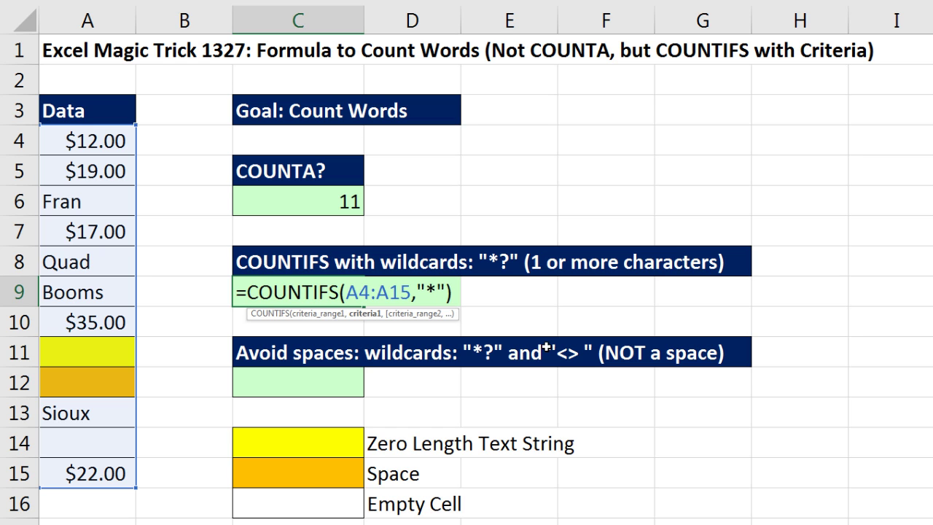
Step: Change C9's criterion to "*?" so it returns 5
type("?")
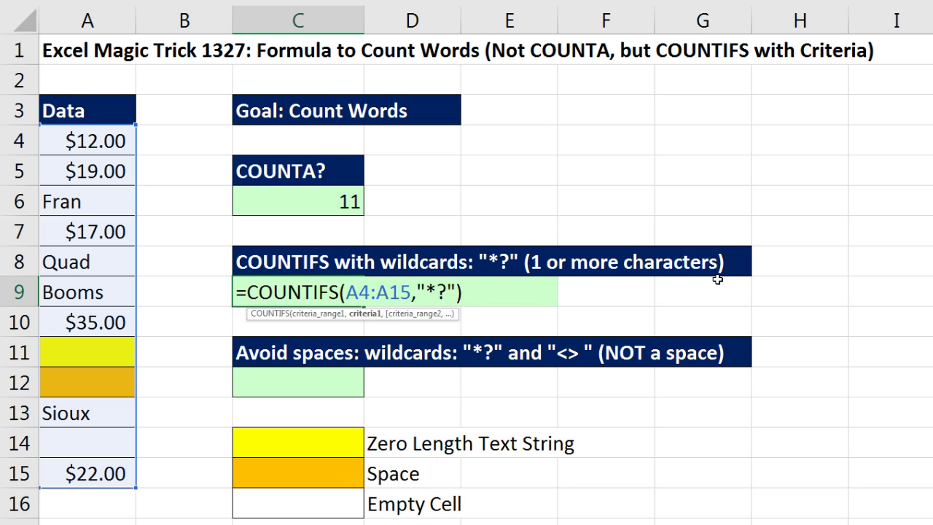
key("ctrl+Return")
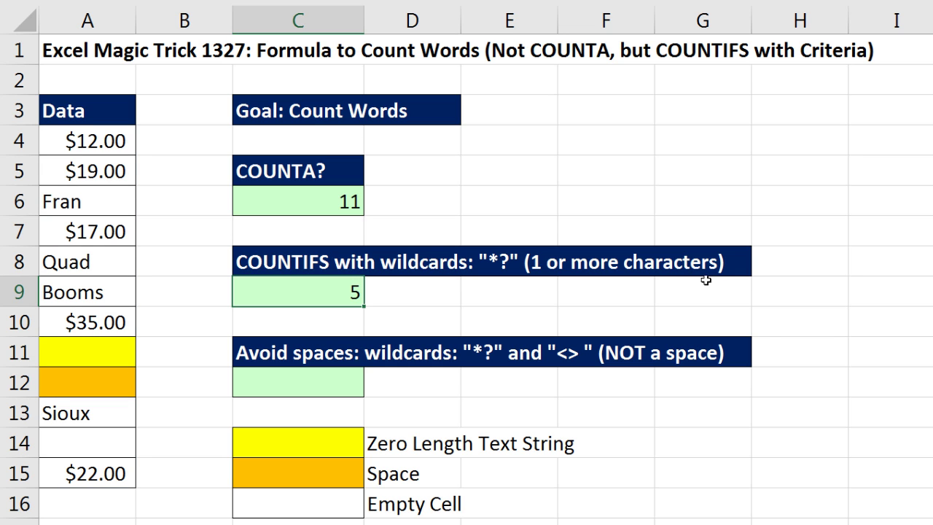
left_click(123, 386)
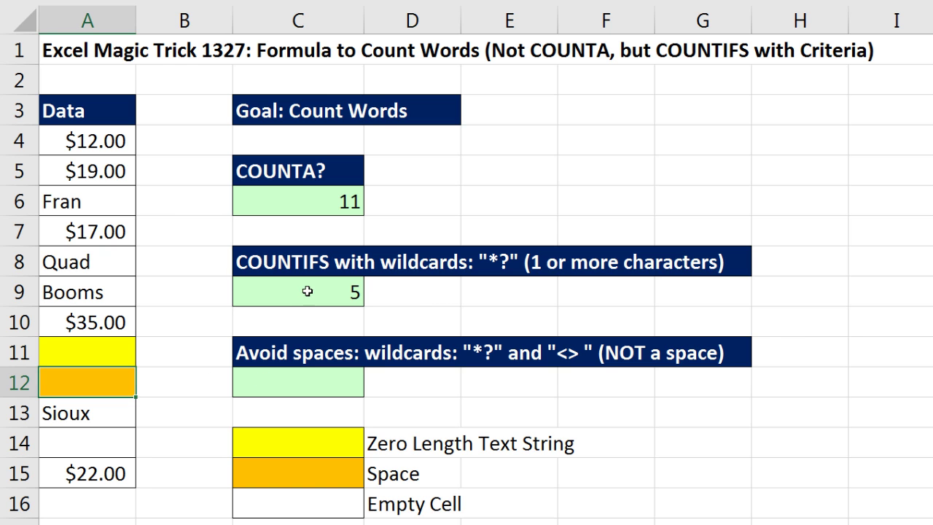
Step: Copy the full =COUNTIFS(A4:A15,"*?") formula text from C9
double_click(284, 292)
left_click_drag(236, 293, 498, 301)
key("ctrl+c")
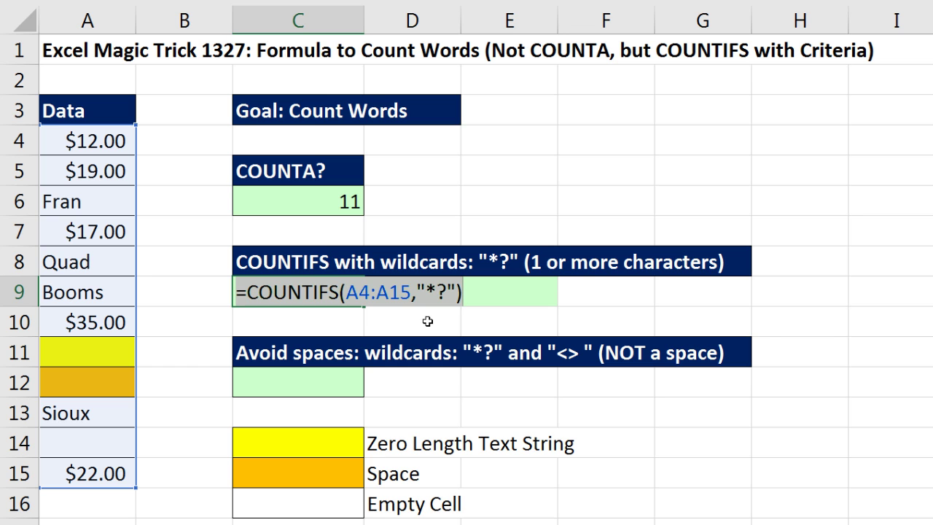
Step: Paste the copied COUNTIFS formula into cell C12
key("ctrl+c")
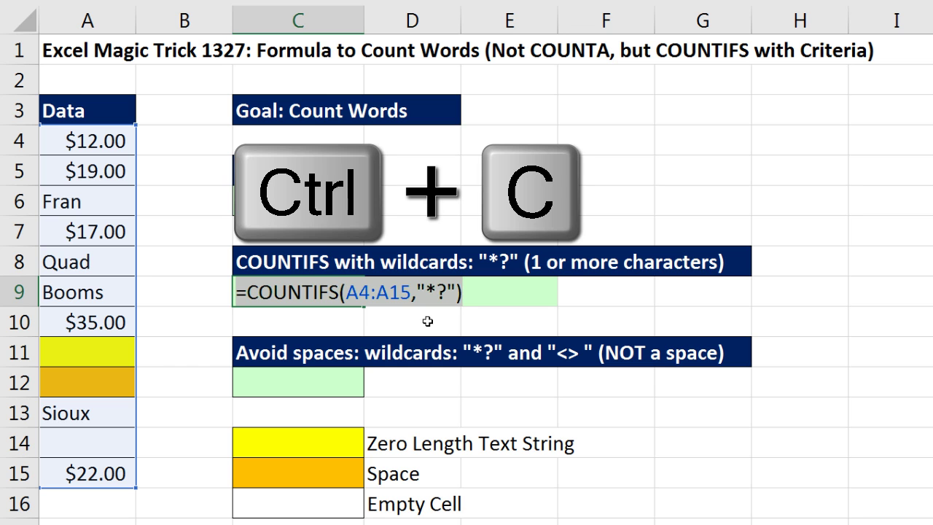
key("Escape")
left_click(316, 387)
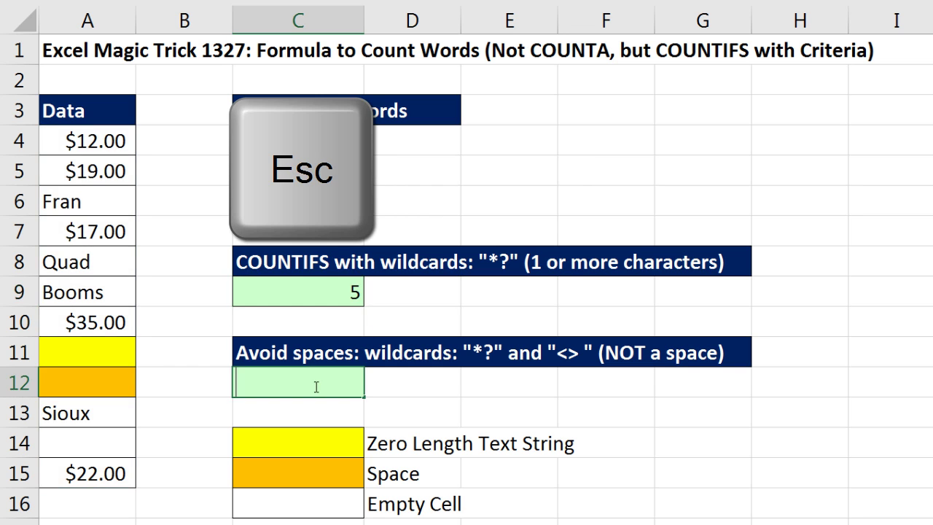
key("ctrl+v")
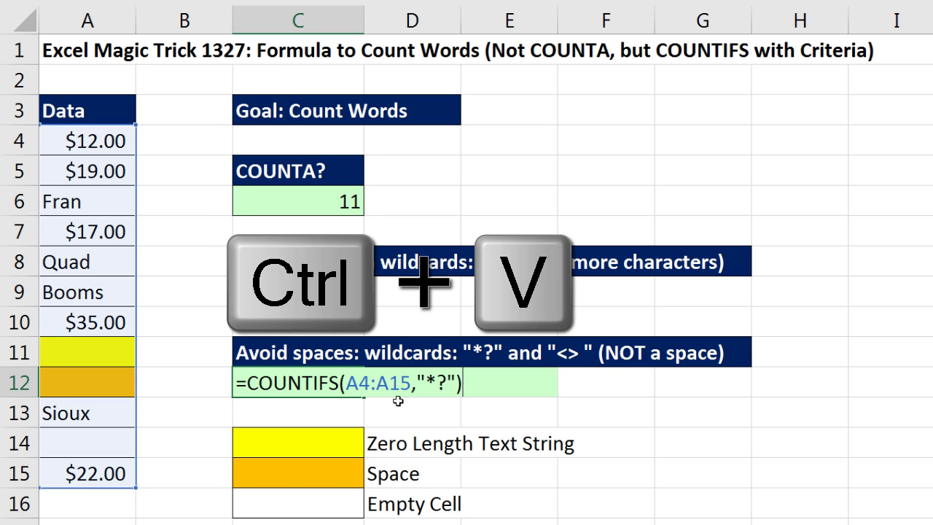
Step: Add the second criteria pair A4:A15,"<> " to C12's formula, giving 4
left_click(456, 385)
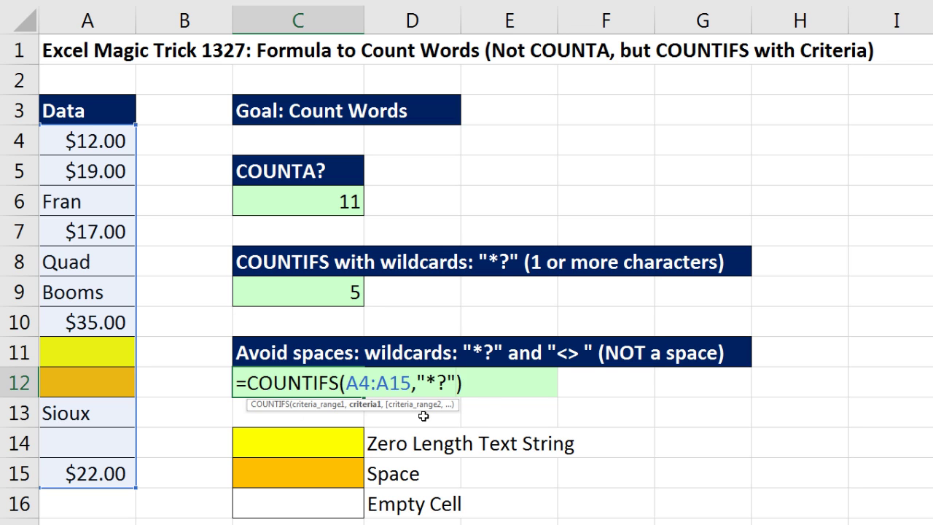
type(",")
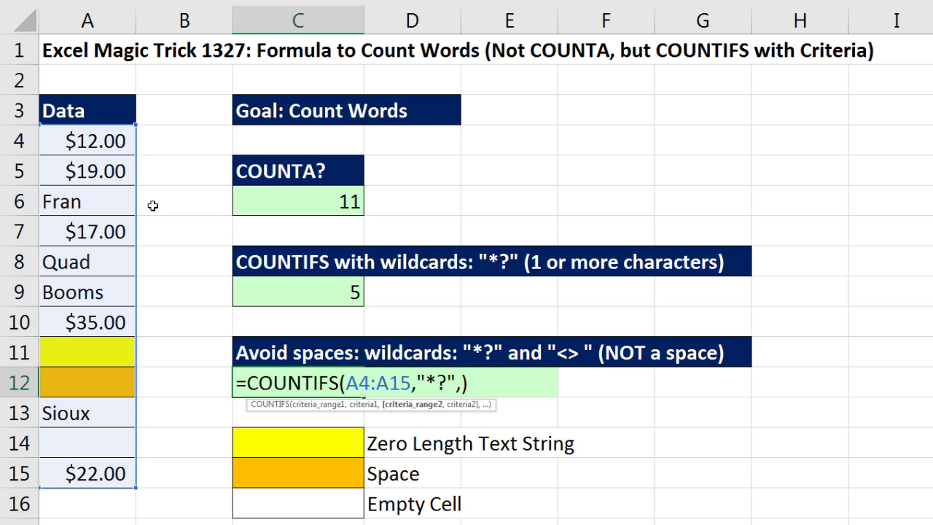
left_click_drag(100, 141, 100, 225)
left_click_drag(104, 442, 105, 473)
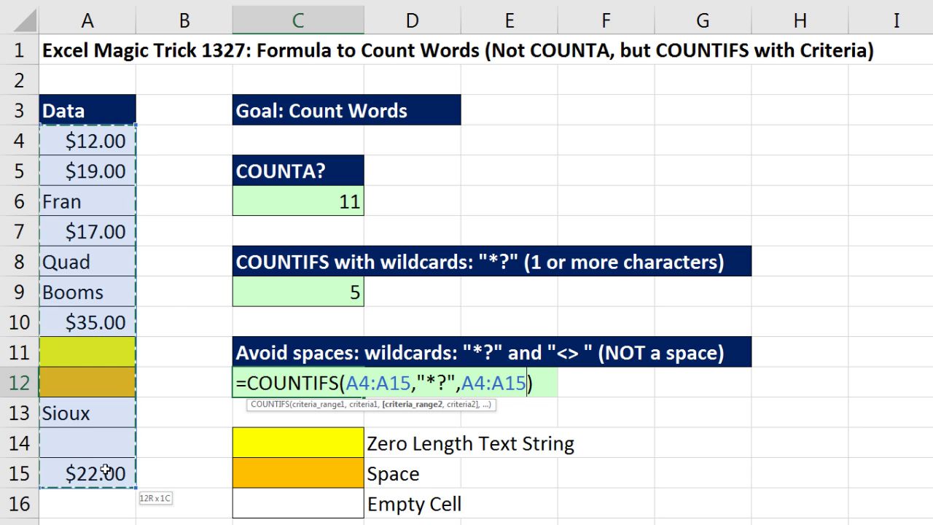
type(",")
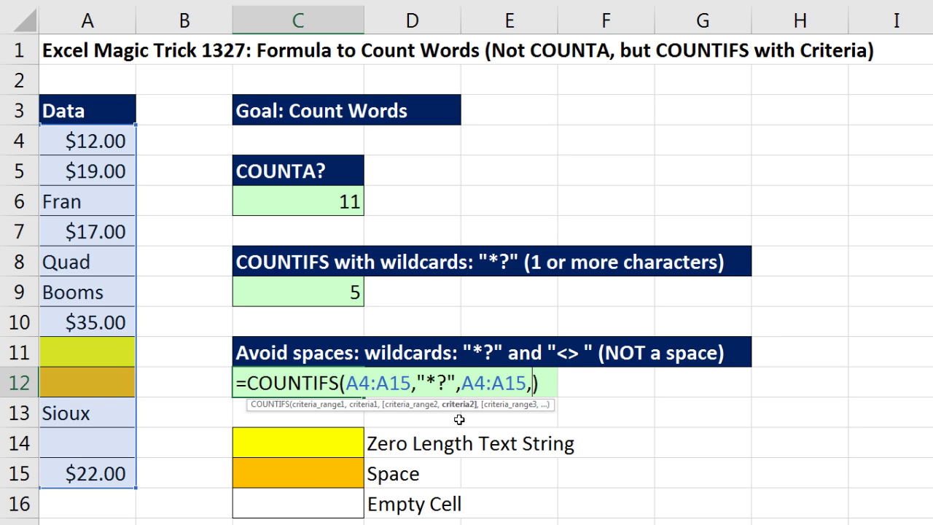
type("\"<")
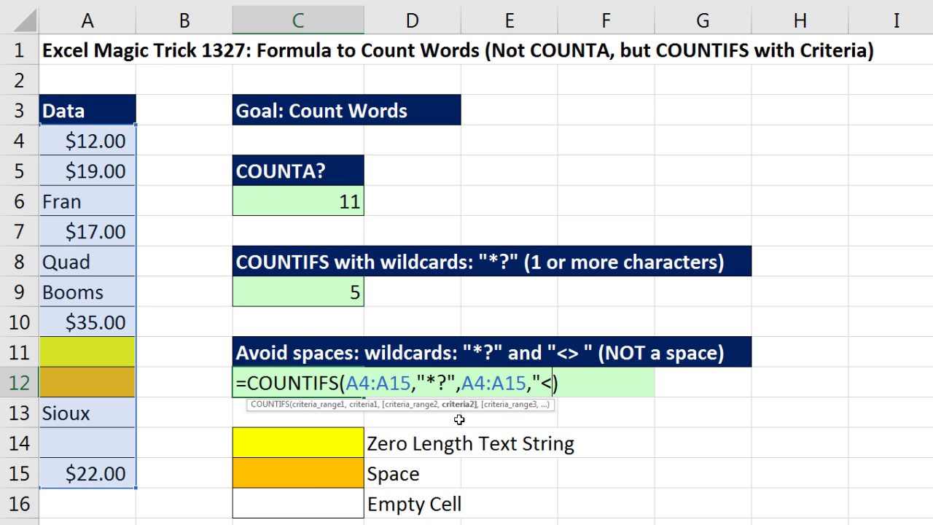
type("> \"")
key("ctrl+Return")
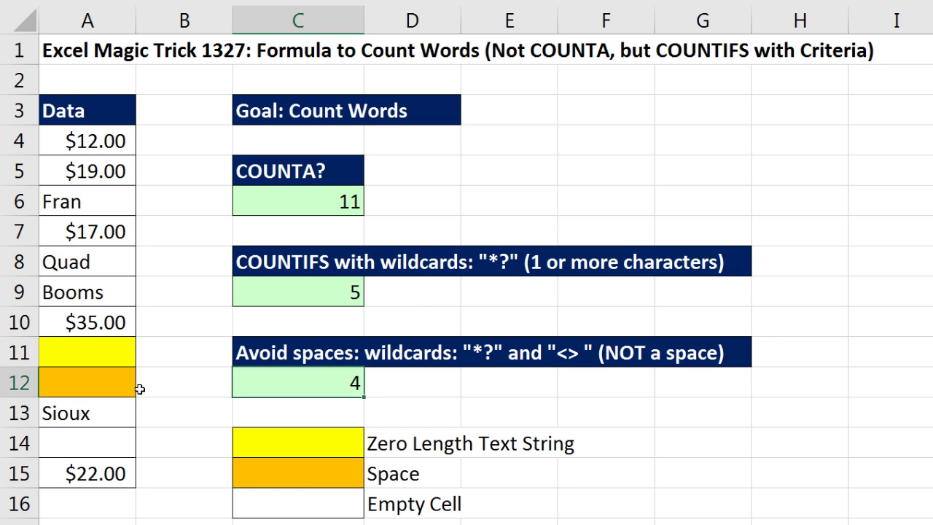
double_click(83, 355)
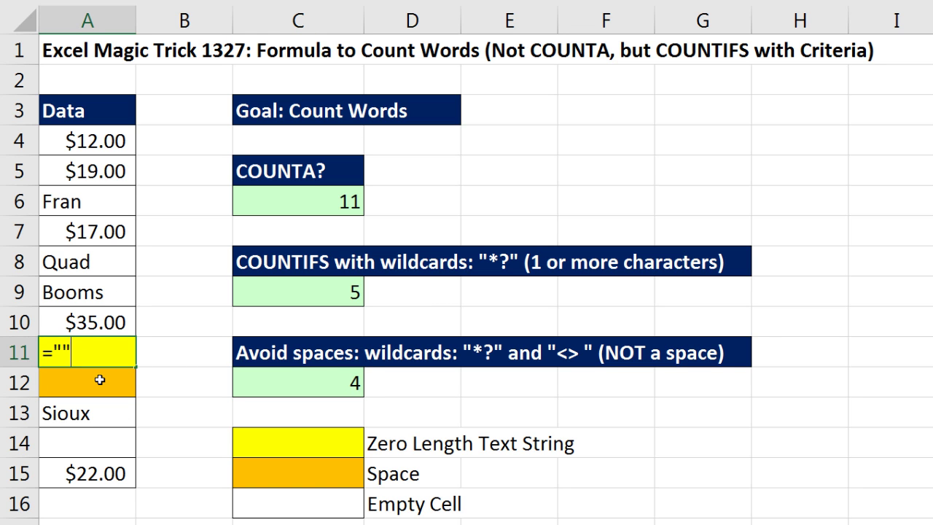
double_click(97, 372)
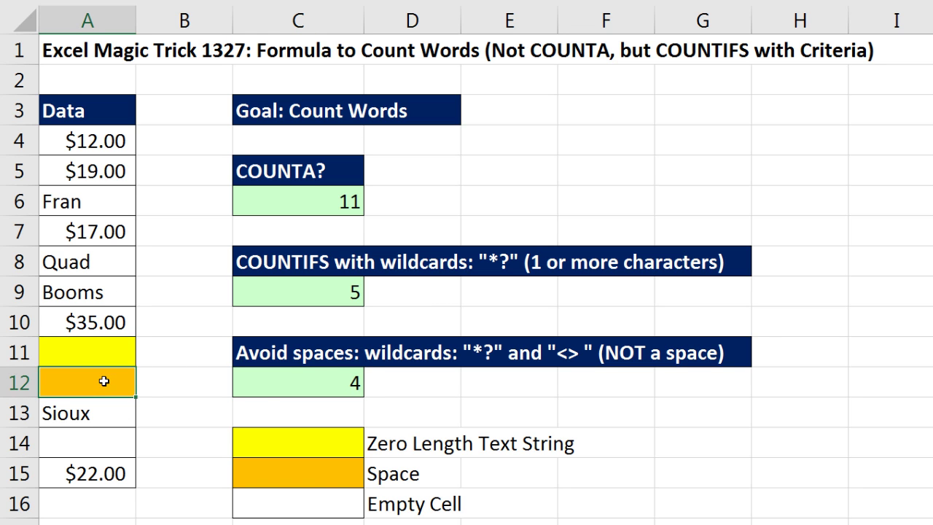
double_click(358, 390)
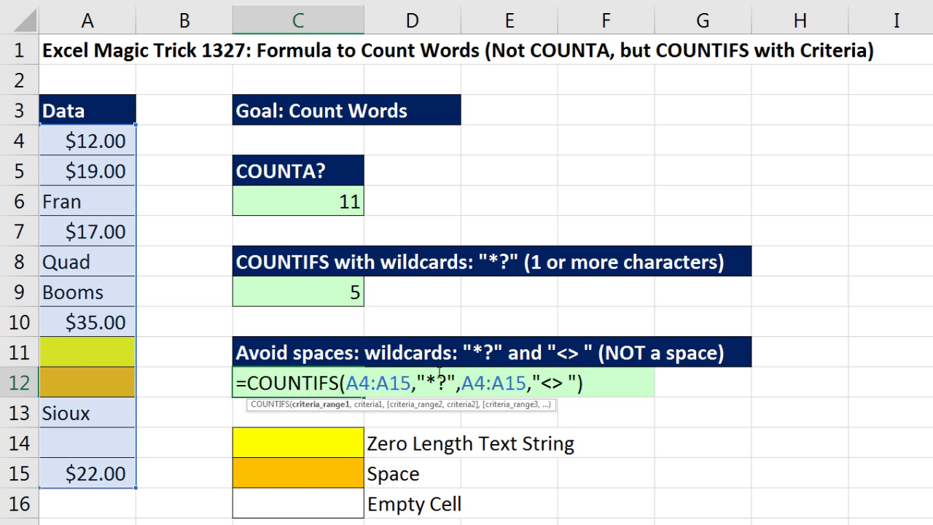
left_click_drag(351, 383, 462, 382)
key("Delete")
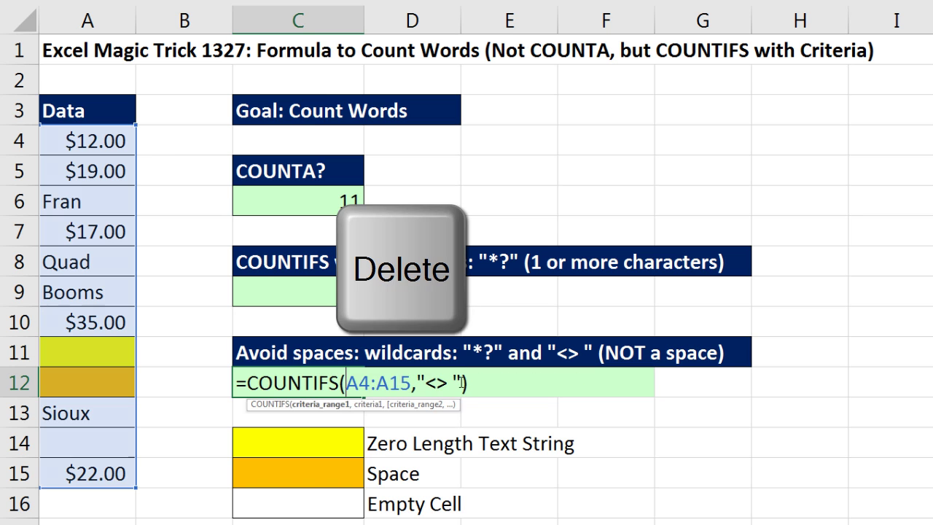
key("Return")
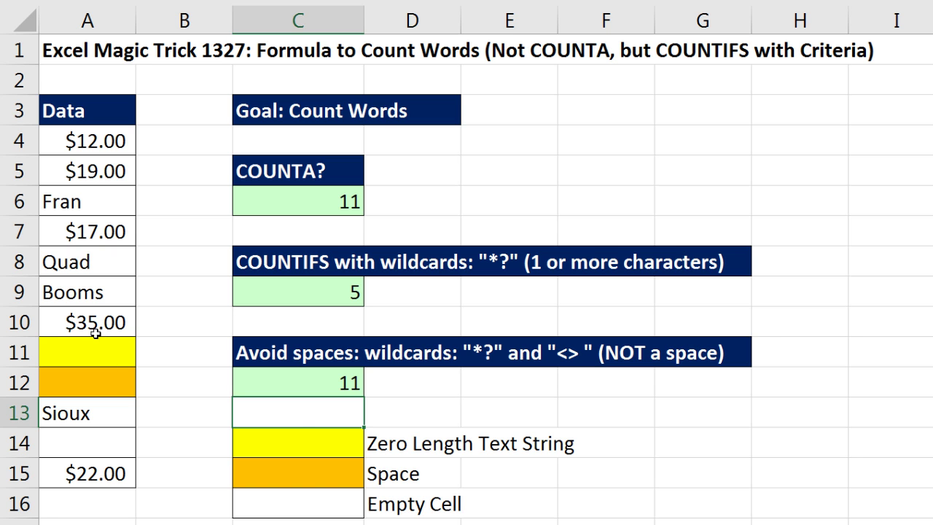
key("ctrl+z")
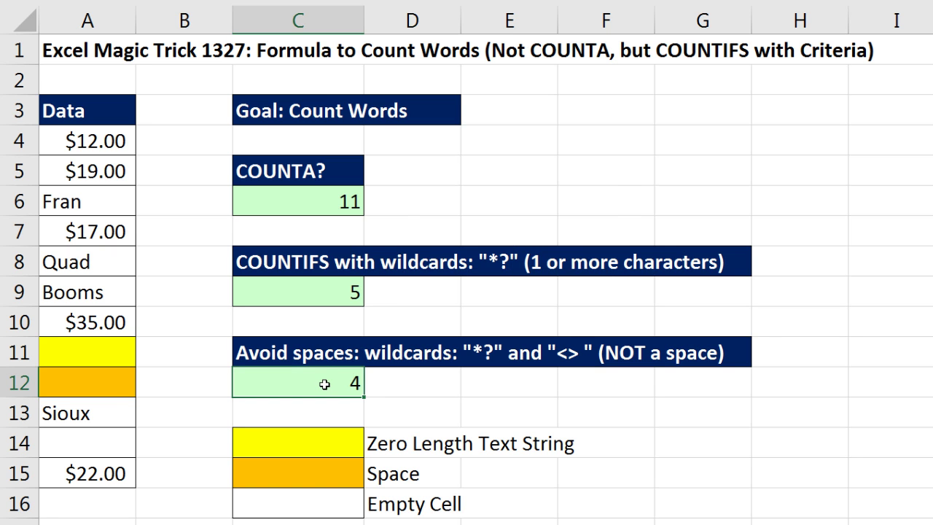
double_click(328, 380)
key("ctrl+Return")
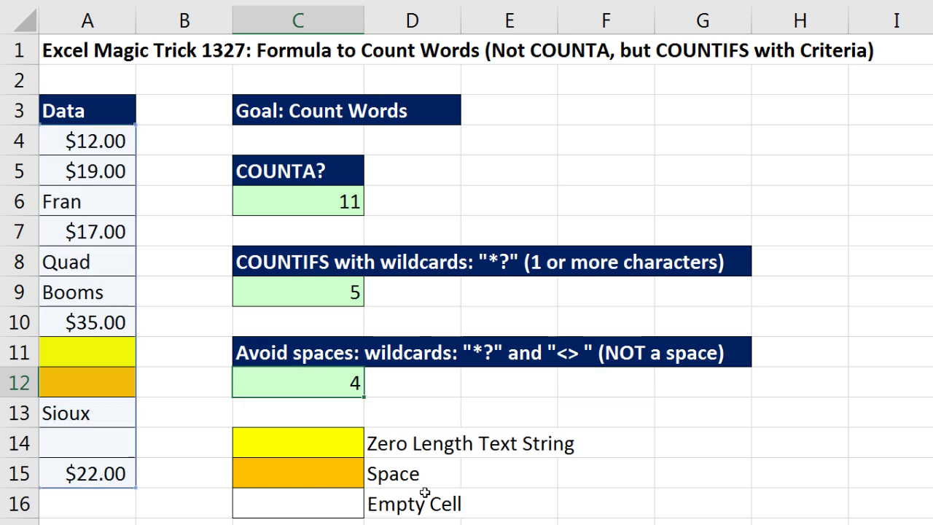